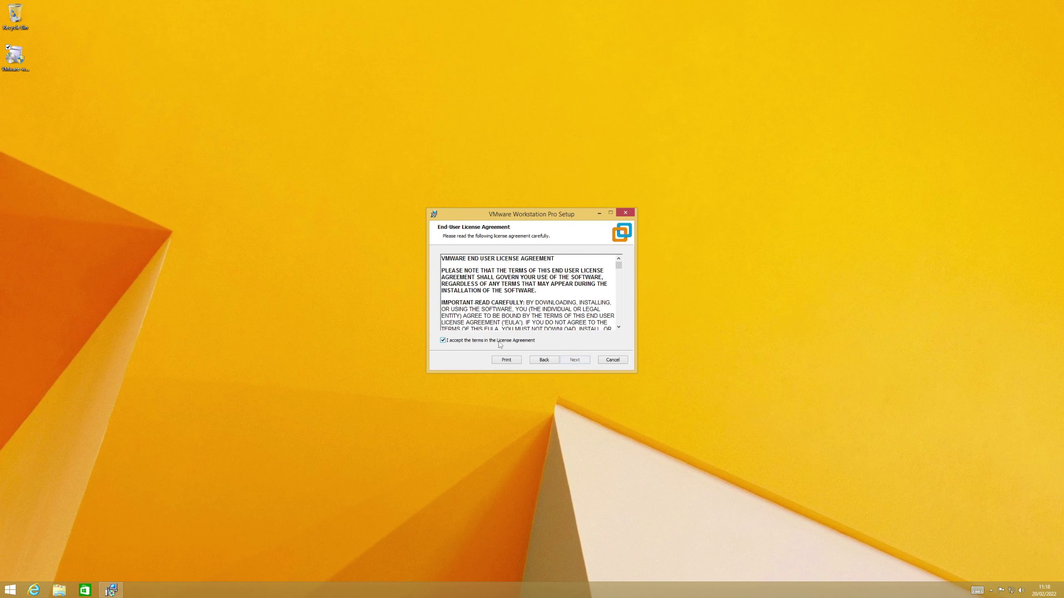
Step: Complete the Workstation Pro 15.5 installation and close the finished setup wizard
click(574, 360)
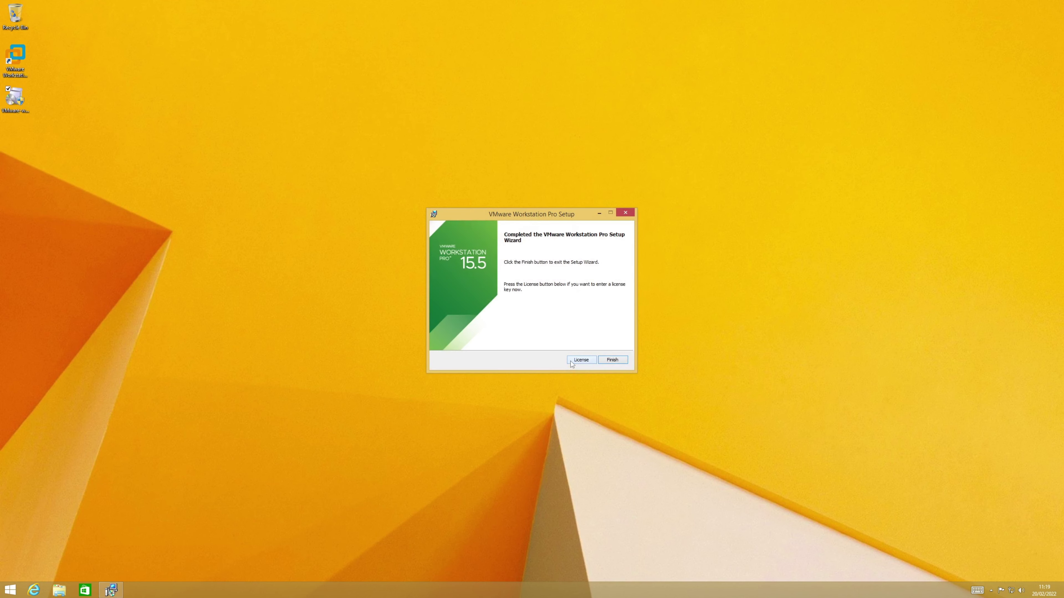
click(623, 360)
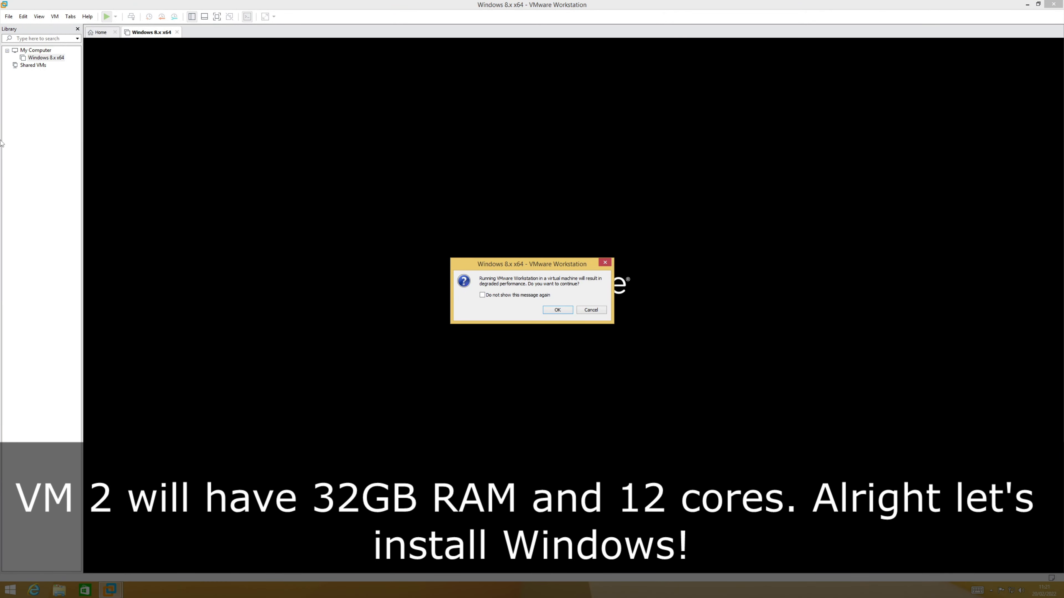
Step: Accept the degraded-performance warning to boot the Windows 8.x x64 guest and capture input into it
key(Return)
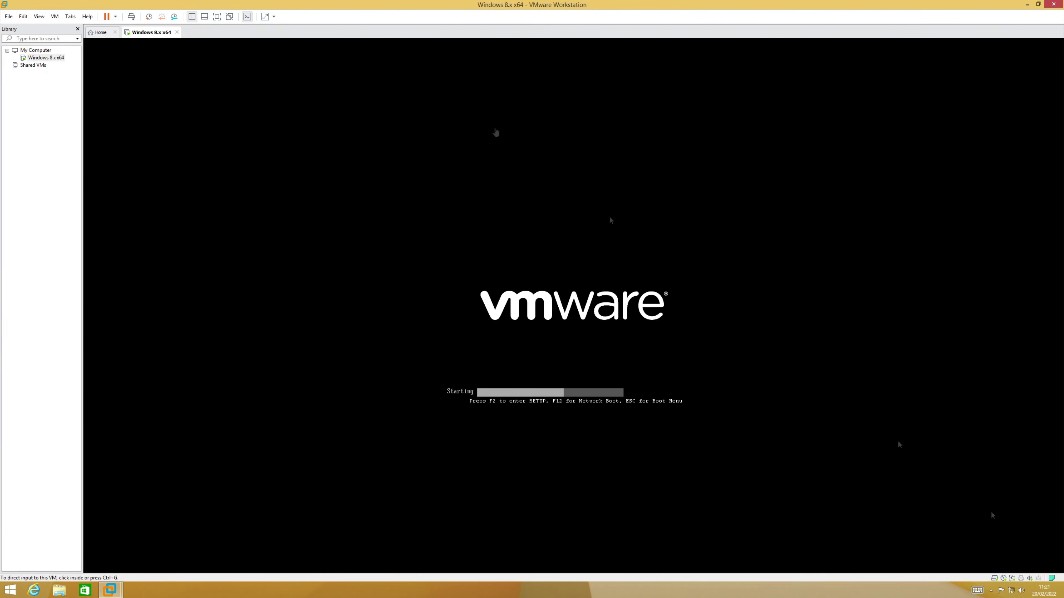
key(ctrl+g)
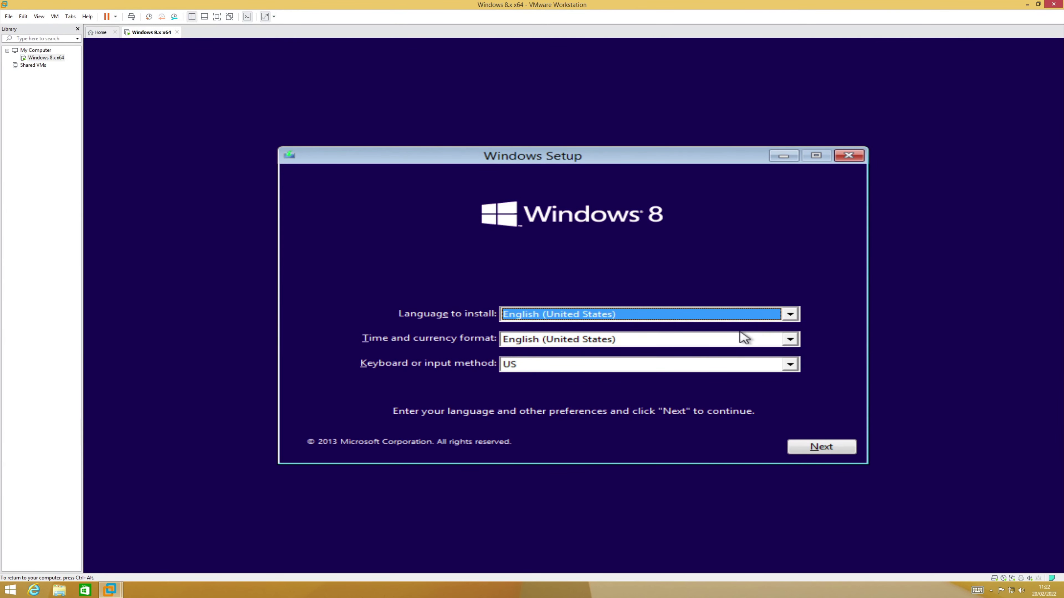
Step: Choose English (United Kingdom) time and currency formats in Windows Setup and start the installation
click(742, 338)
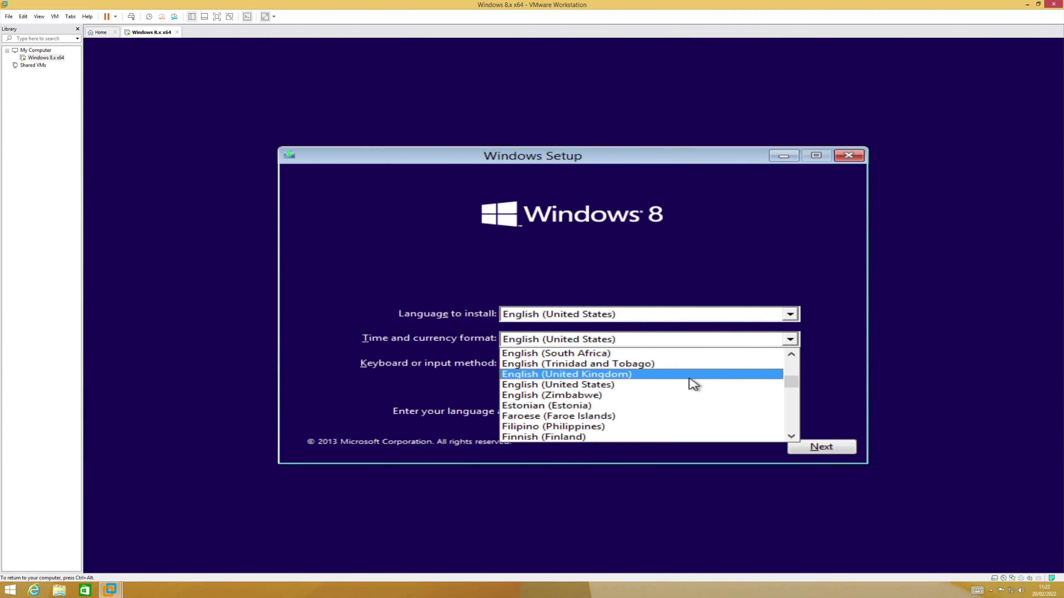
click(689, 379)
click(805, 447)
click(596, 305)
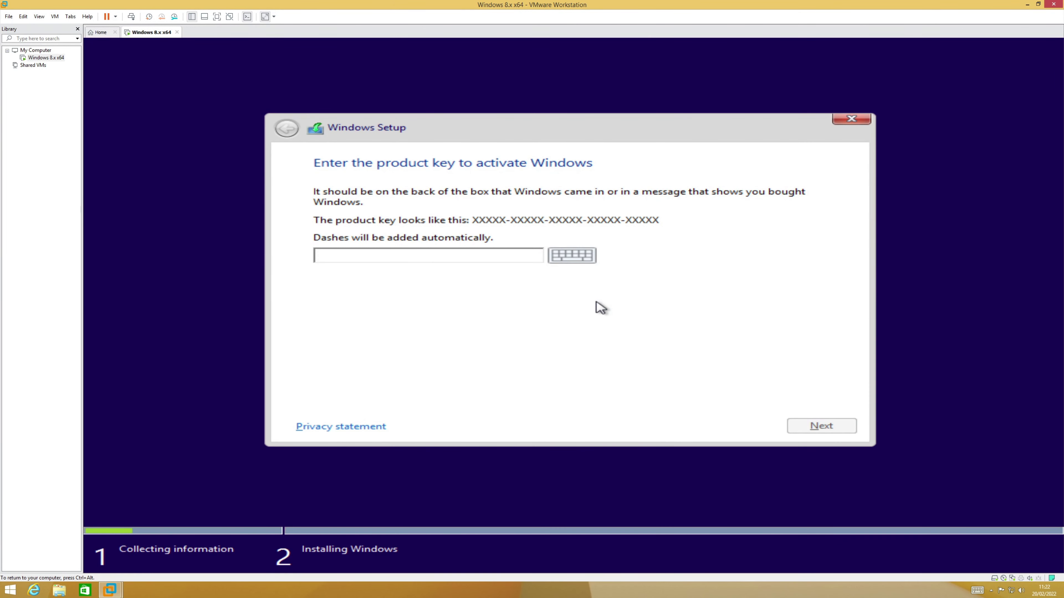
Step: Enter the product key, accept the license, and run a custom install onto the drive
text(GCRJD-8NW9H-F2CDX-CCM8D-9D6T9)
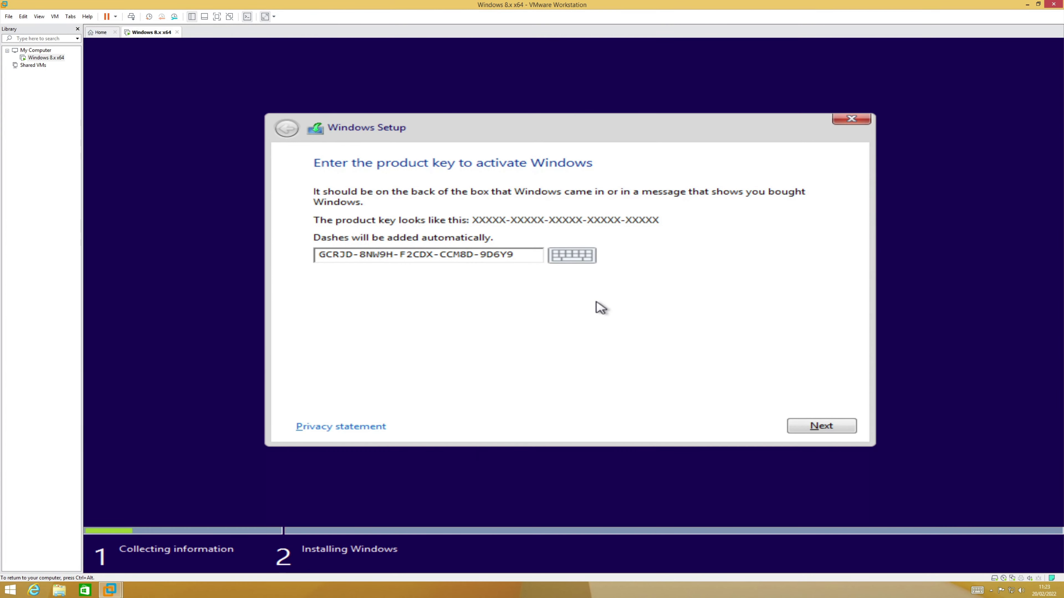
click(822, 426)
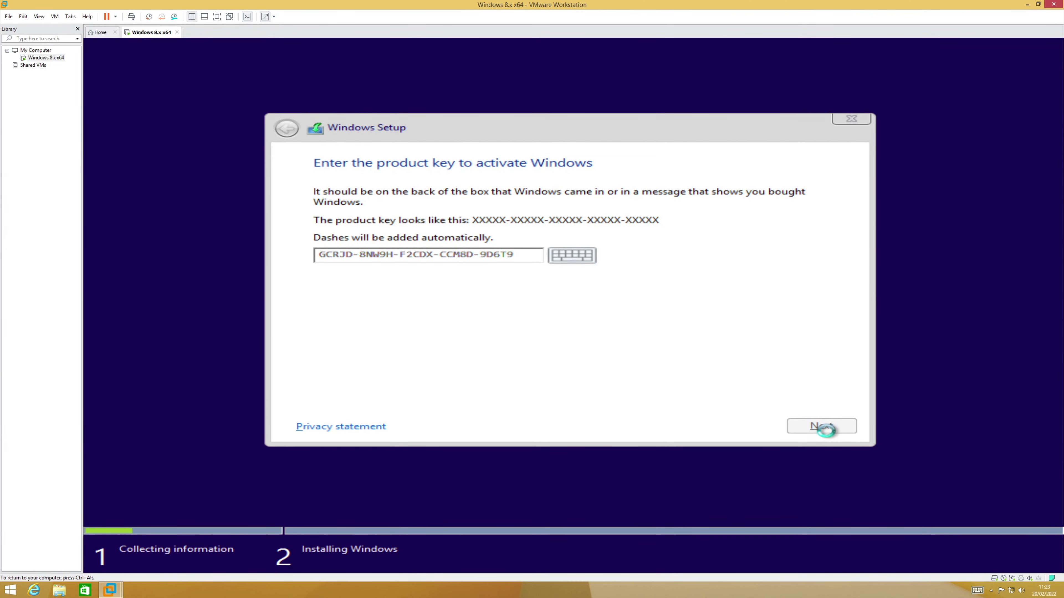
click(409, 395)
click(804, 426)
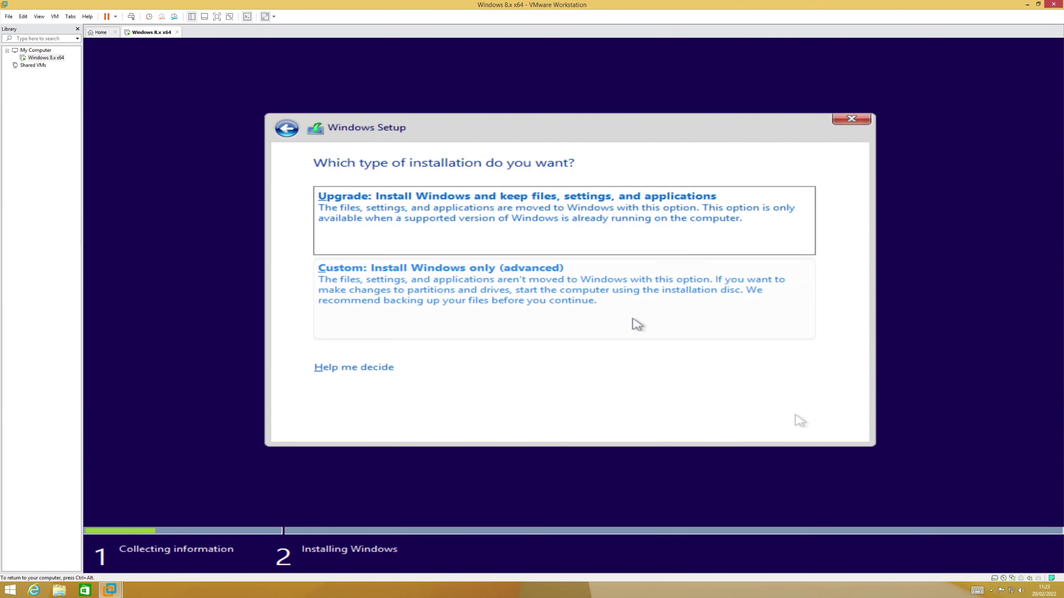
click(636, 323)
click(802, 424)
key(ctrl+alt)
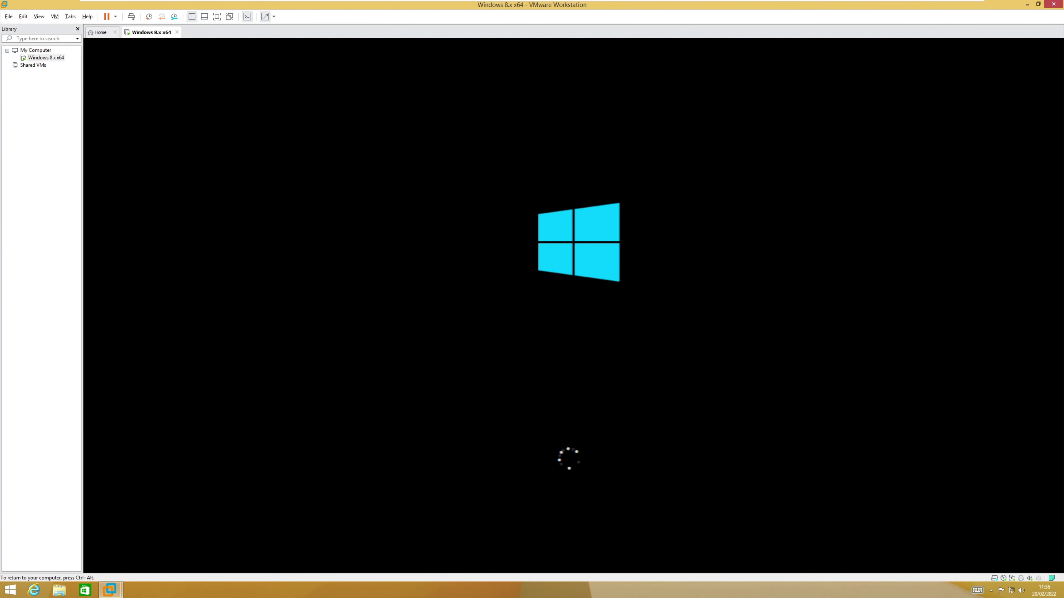
Step: Name the PC WindowsLight, enable network device discovery, and skip Windows Update setup
text(WindowsLight)
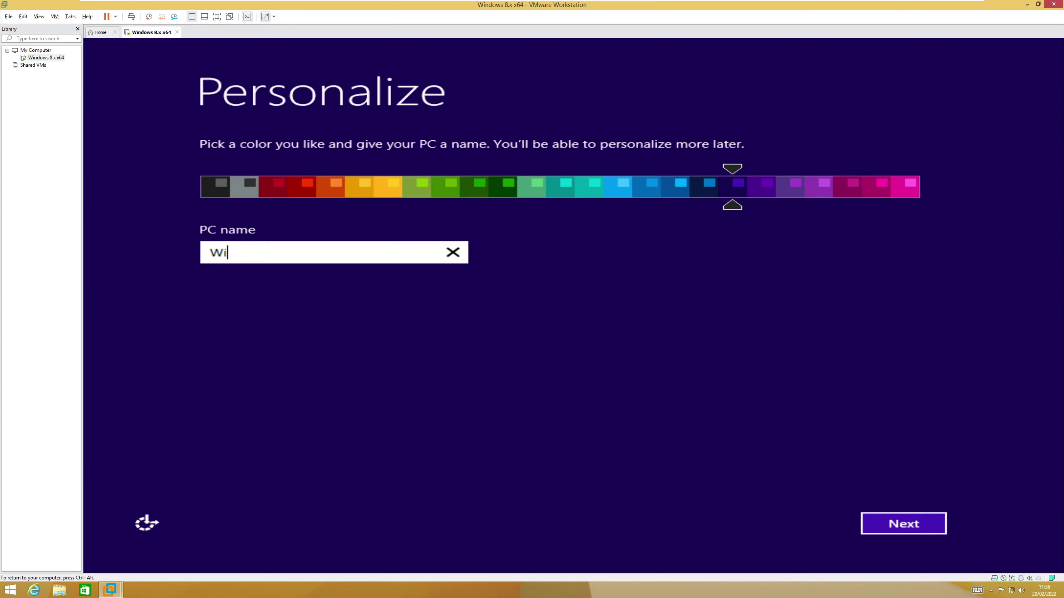
click(924, 524)
click(378, 208)
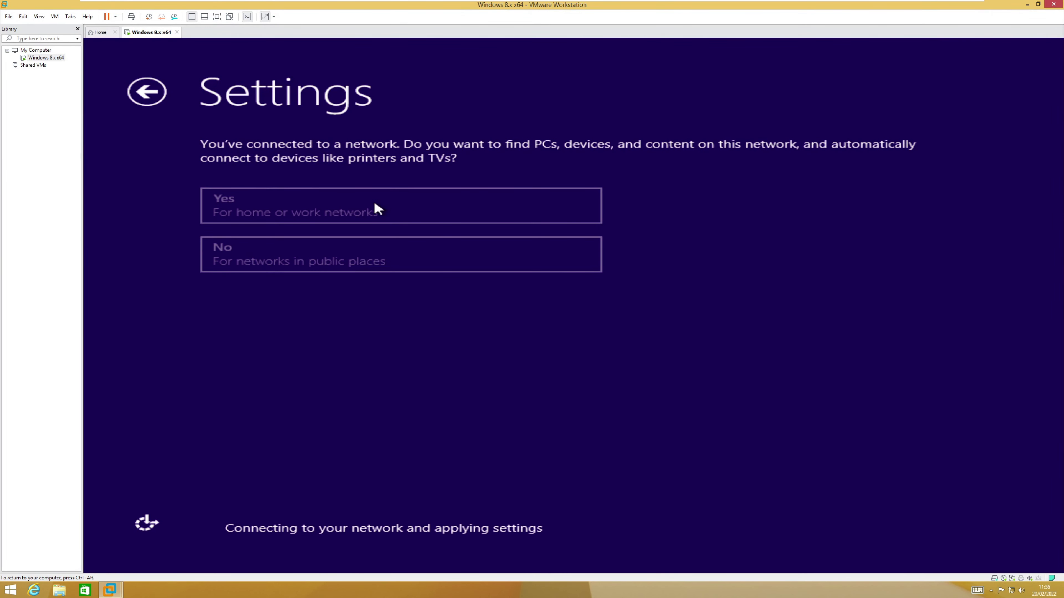
click(376, 203)
click(322, 263)
click(901, 528)
click(901, 528)
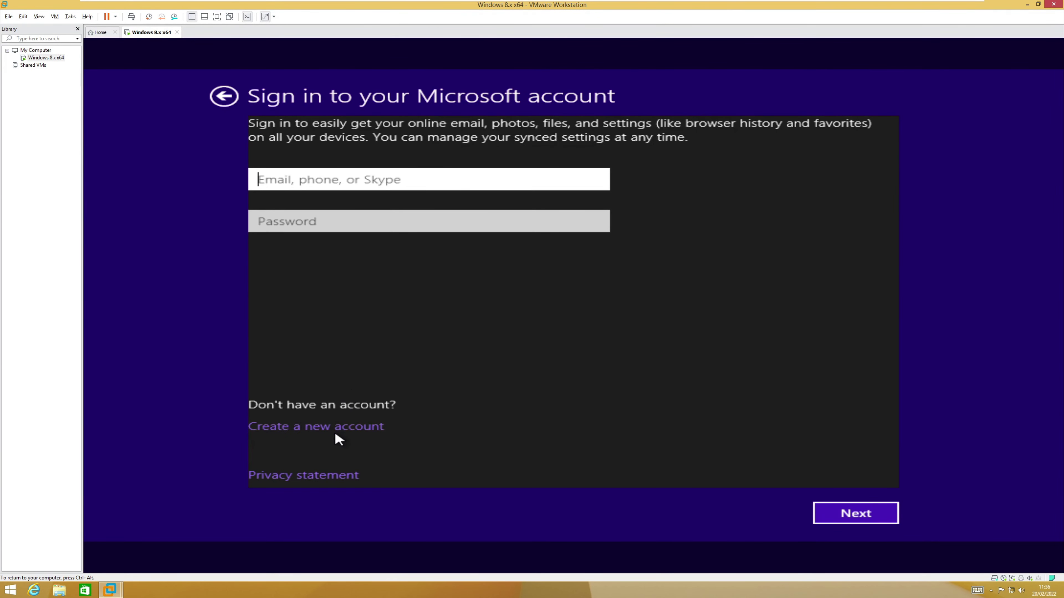
Step: Create a local account named Light instead of a Microsoft account
click(336, 428)
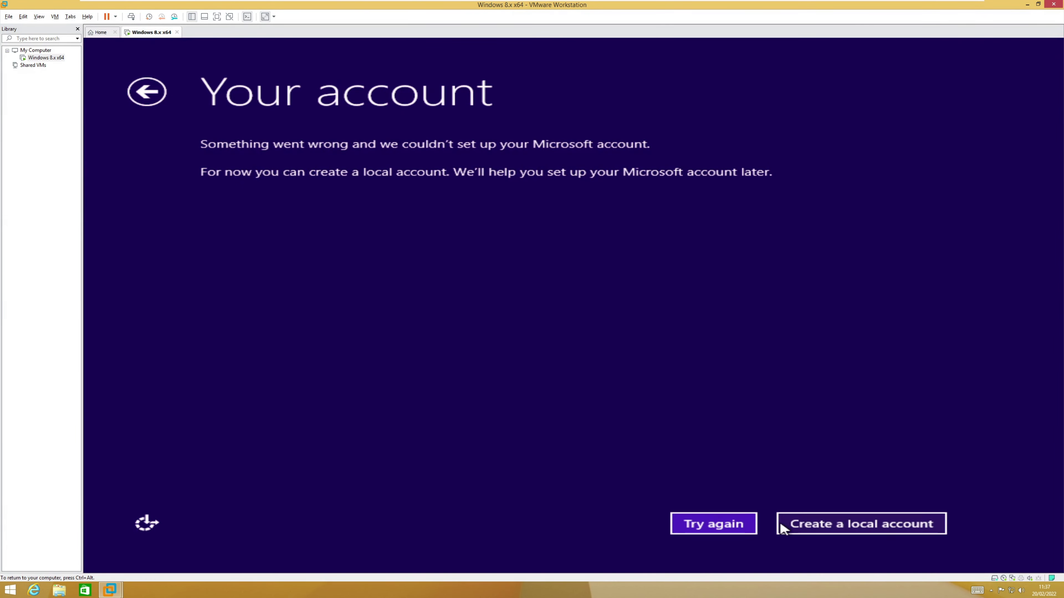
click(798, 523)
text(Light)
click(887, 519)
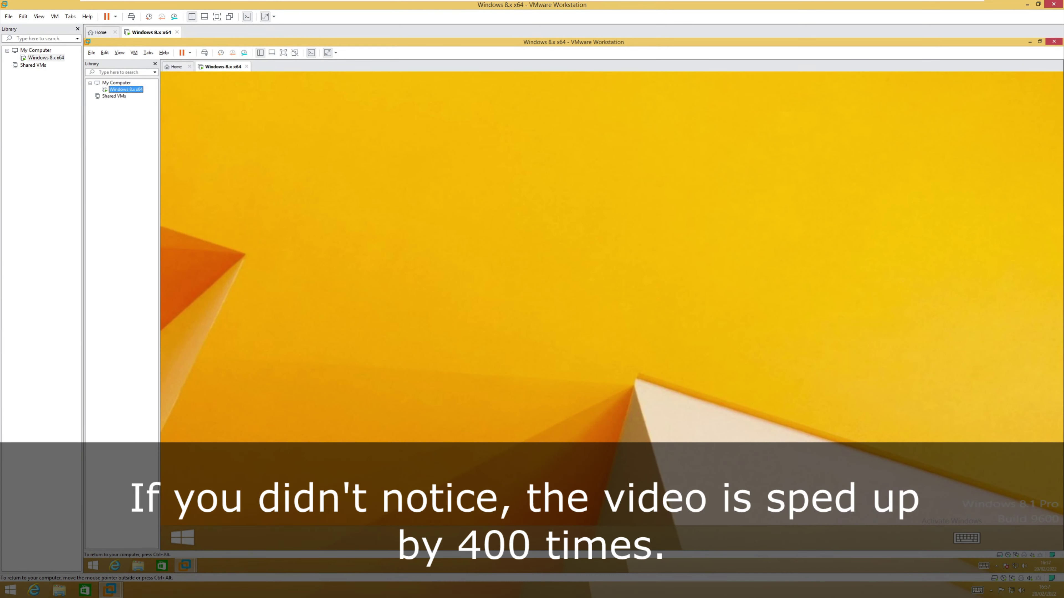
Step: Allow the VMware installer's changes in the guest and finish the Welcome to VMware Workstation 15 dialog
key(ctrl+alt)
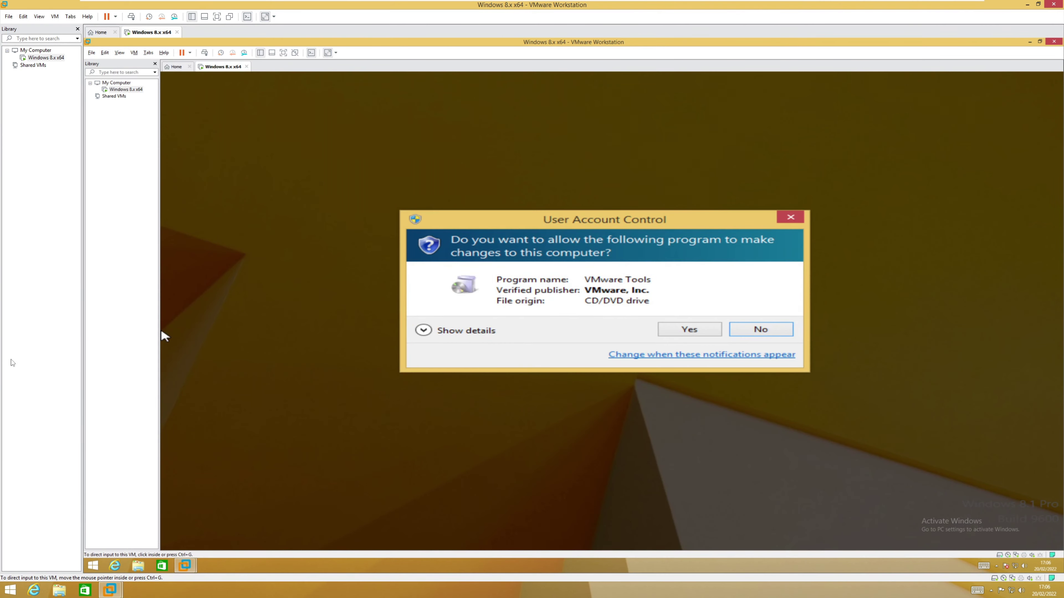
click(684, 330)
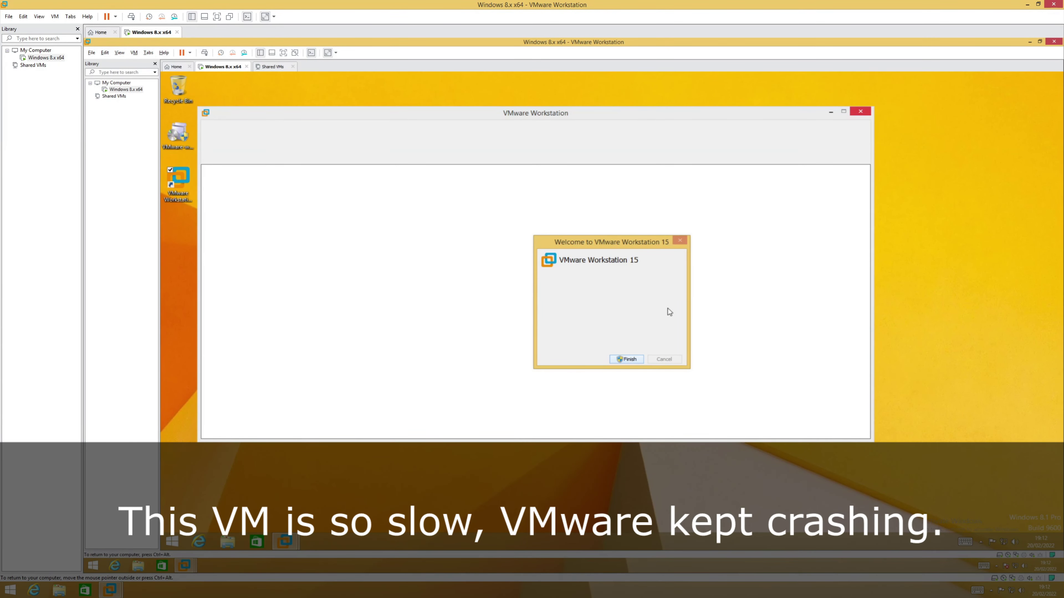
key(Return)
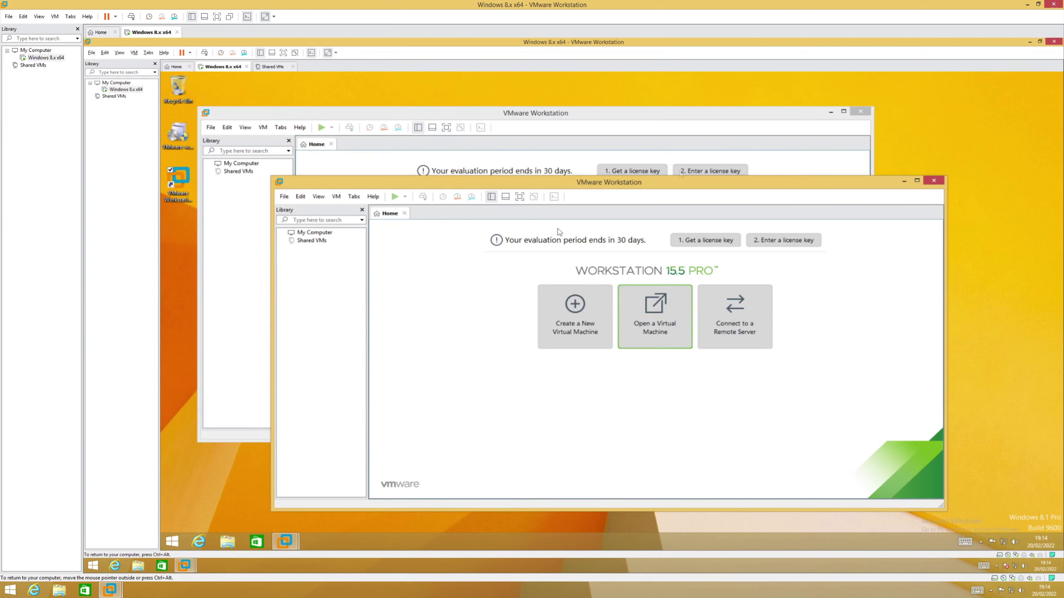
Step: Bring the nested Workstation window forward and maximize it to fill the guest screen
click(857, 118)
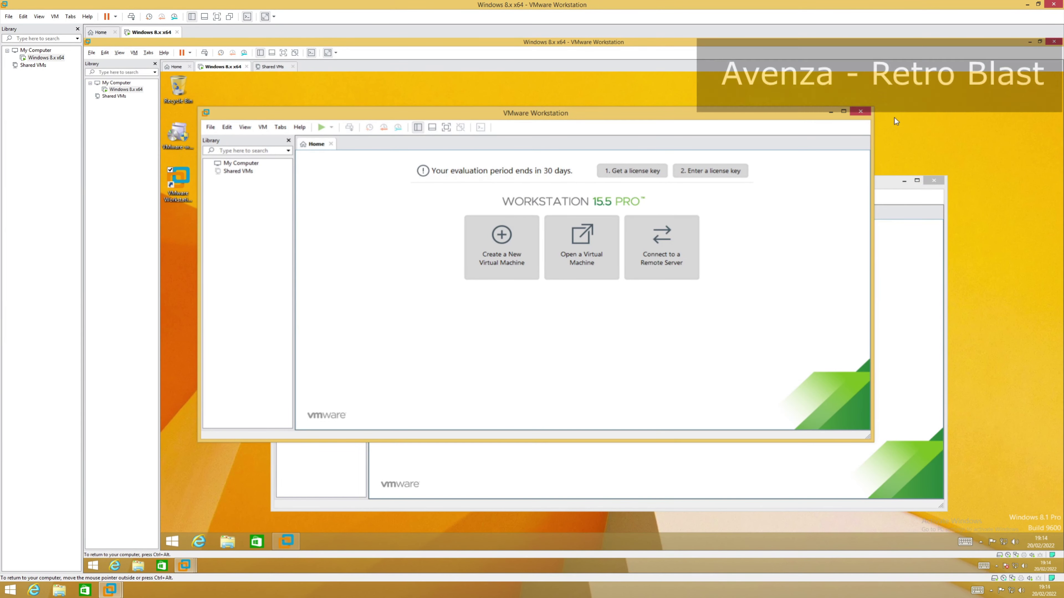
click(918, 179)
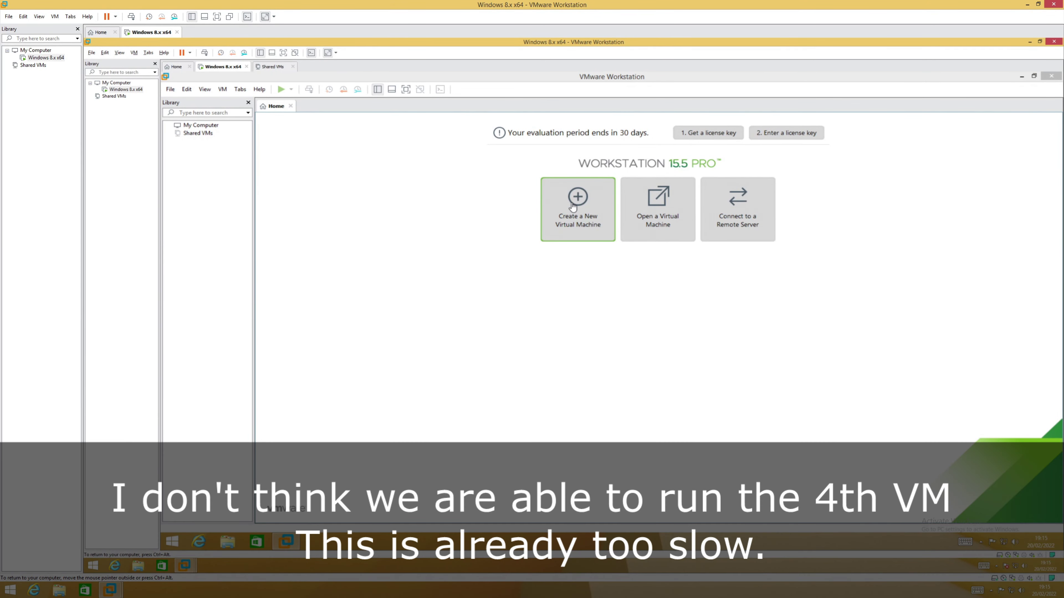
Step: Set up a Typical Windows 8.x x64 VM, OS installed later, default name, with a 100 GB disk
click(572, 204)
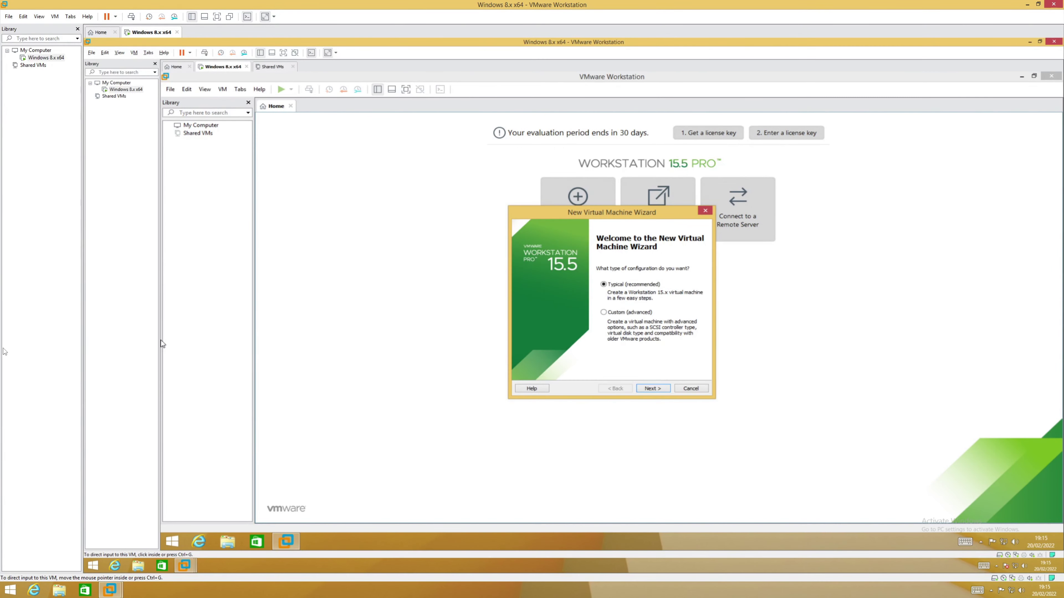
click(652, 388)
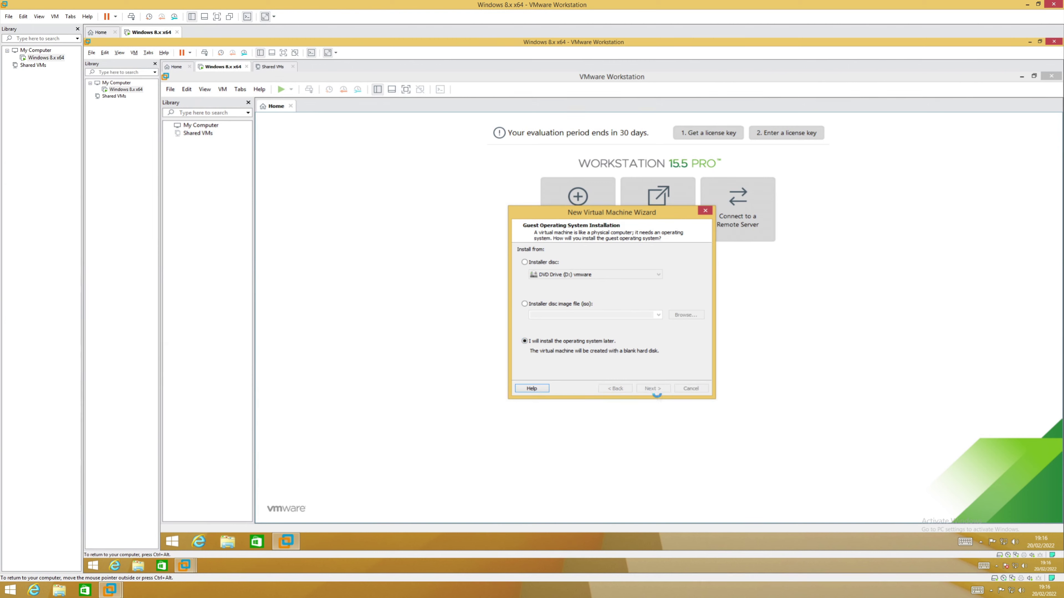
click(654, 390)
click(585, 308)
click(585, 326)
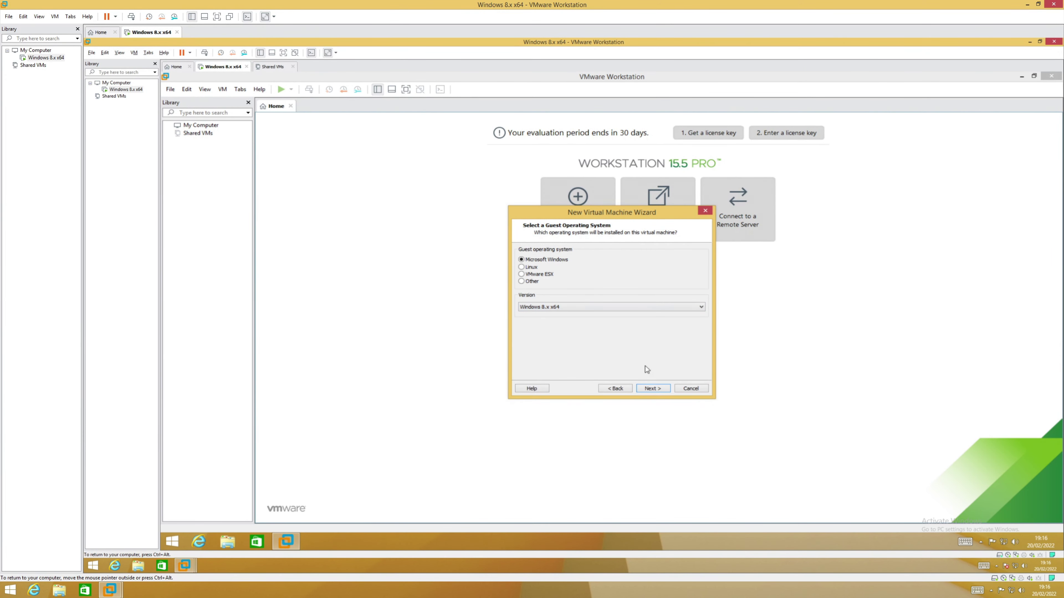
click(653, 388)
click(652, 389)
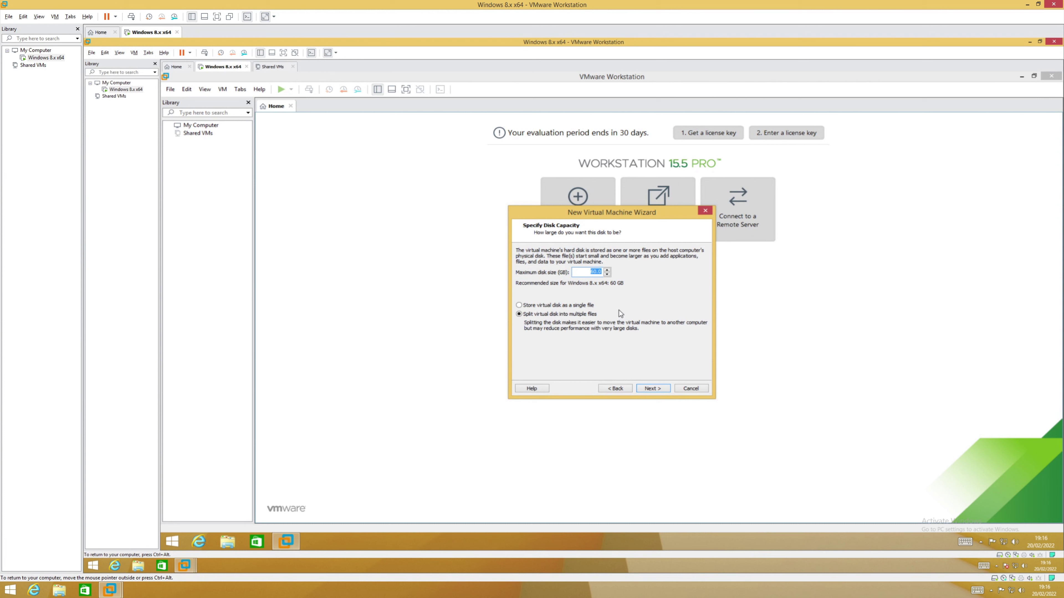
text(100)
click(651, 390)
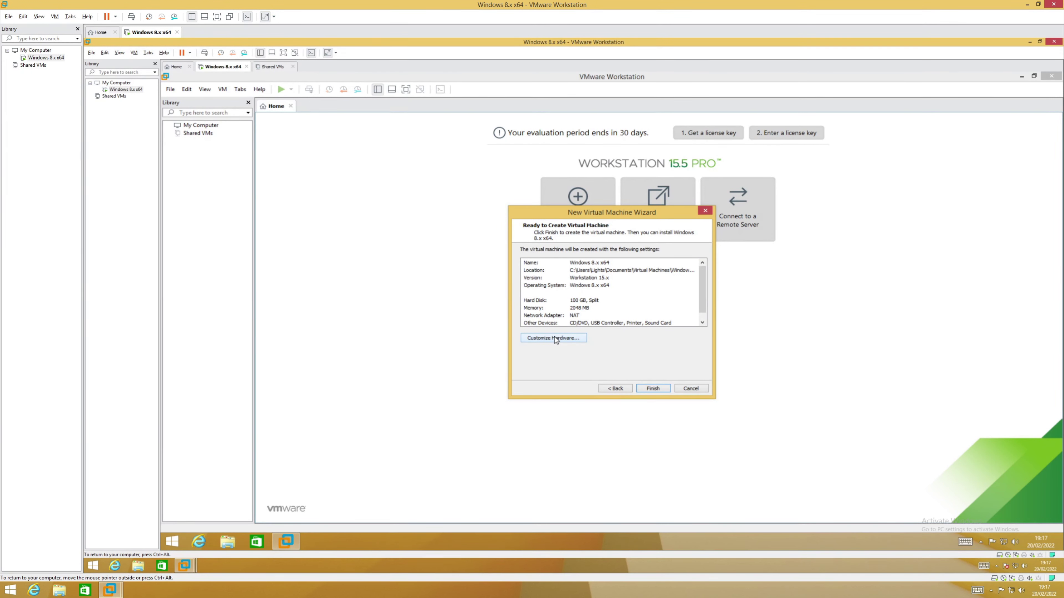
Step: Give the new VM 8 GB memory and 6 cores per processor, then create it
click(578, 335)
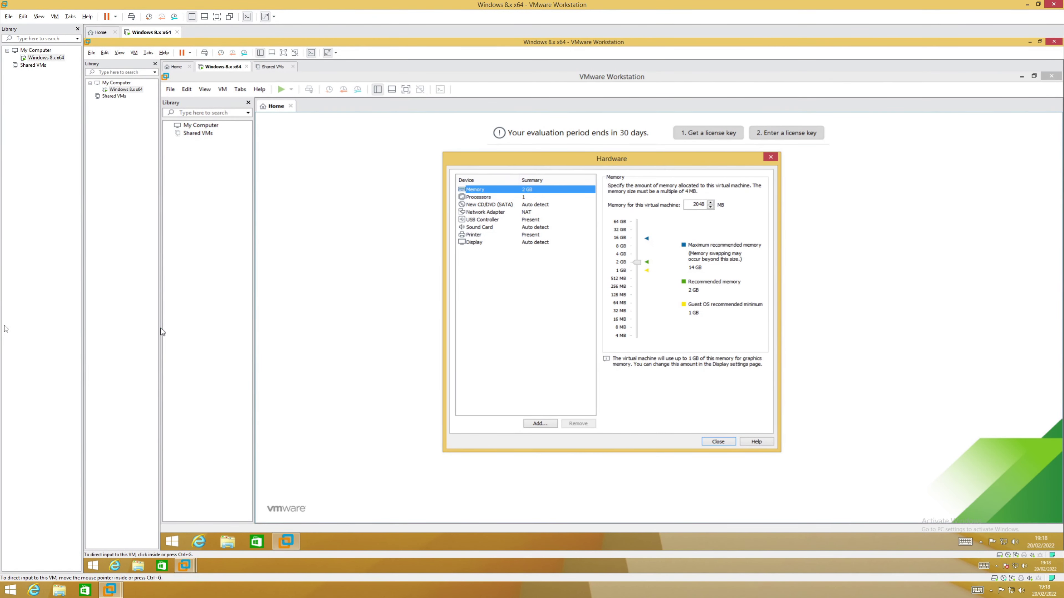
click(635, 246)
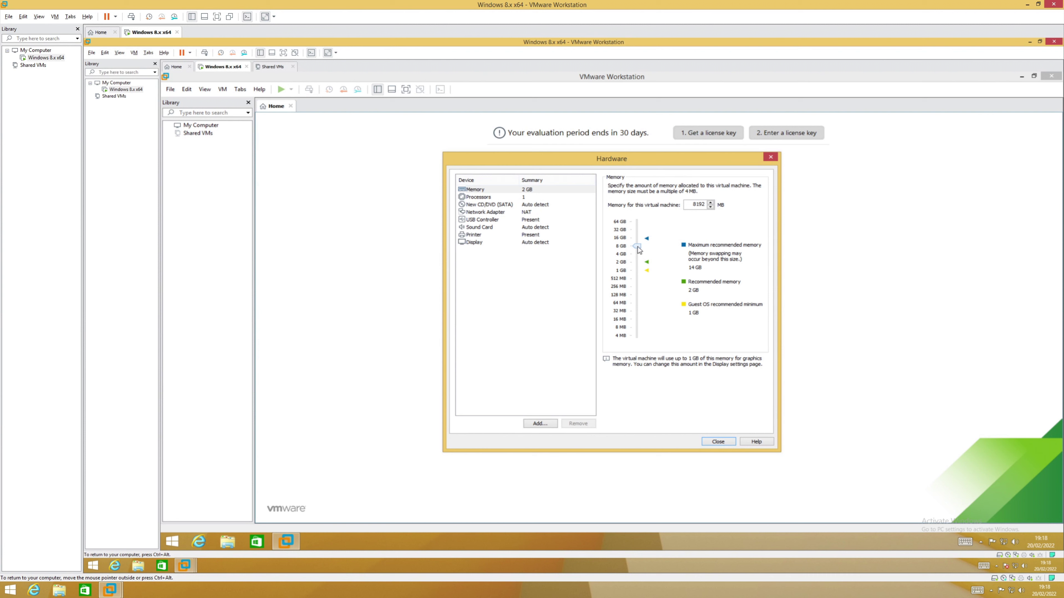
click(514, 196)
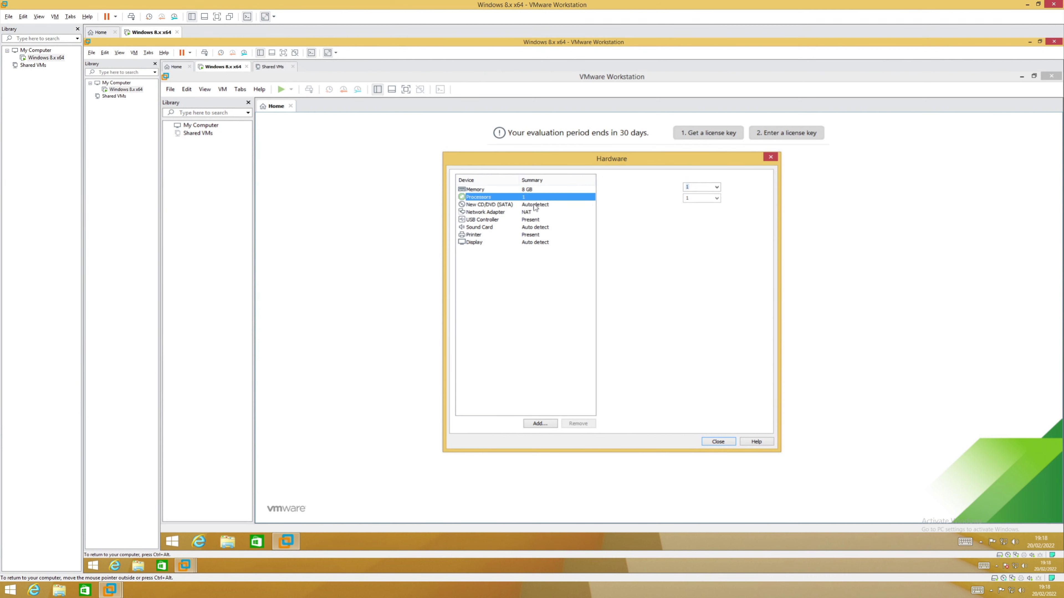
click(717, 198)
click(696, 229)
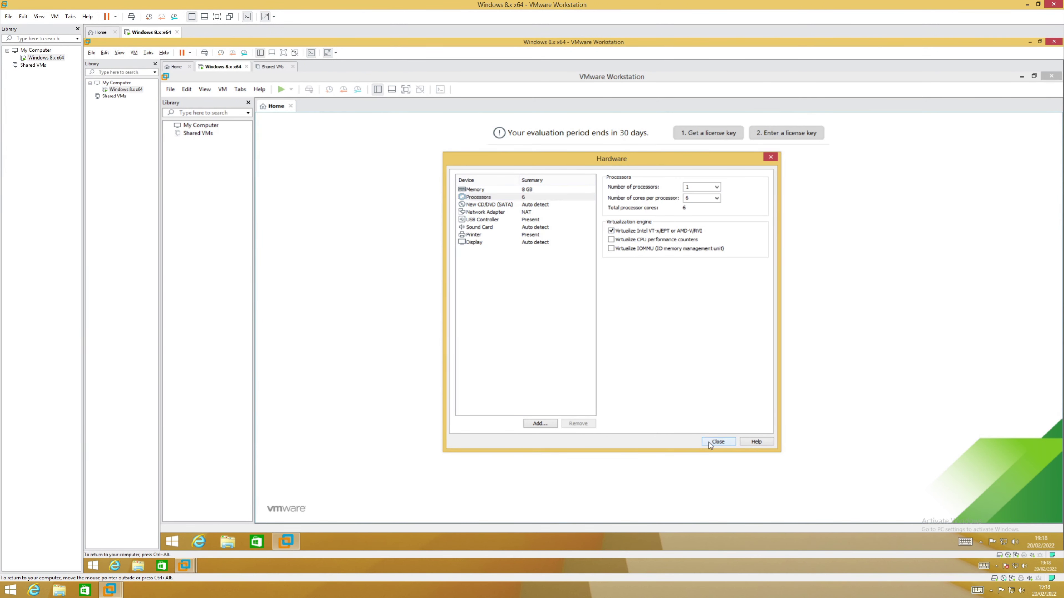
click(717, 442)
click(653, 389)
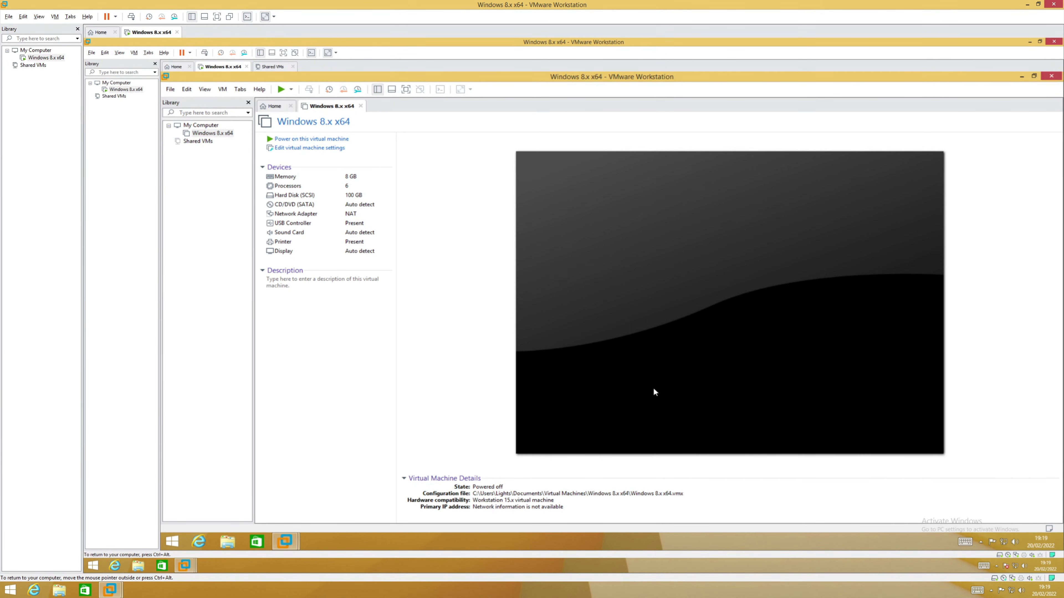
Step: Power on the new Windows 8.x x64 VM, accepting the degraded-performance warning
click(330, 138)
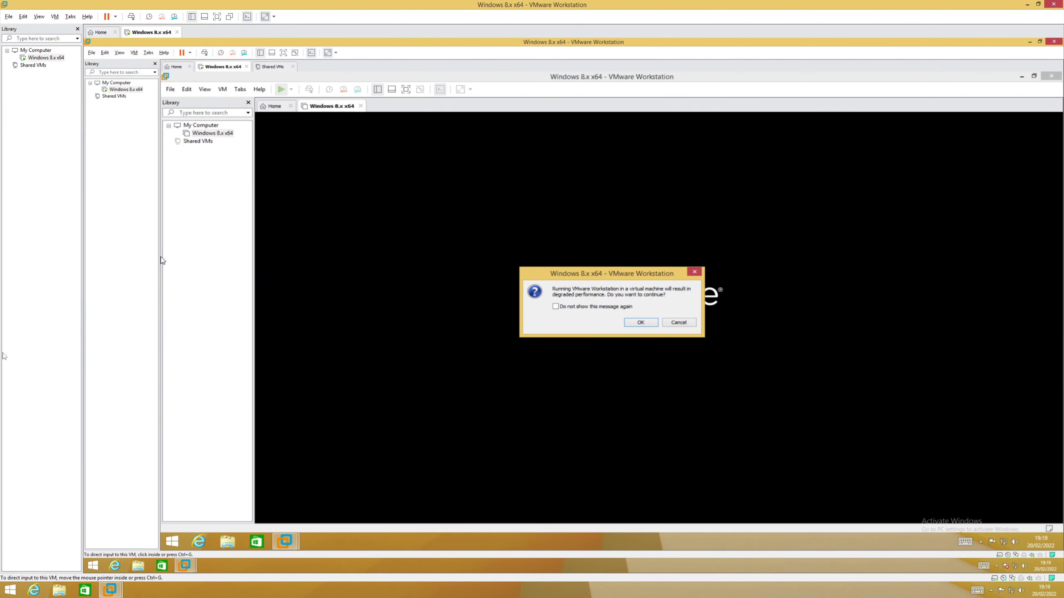
click(636, 323)
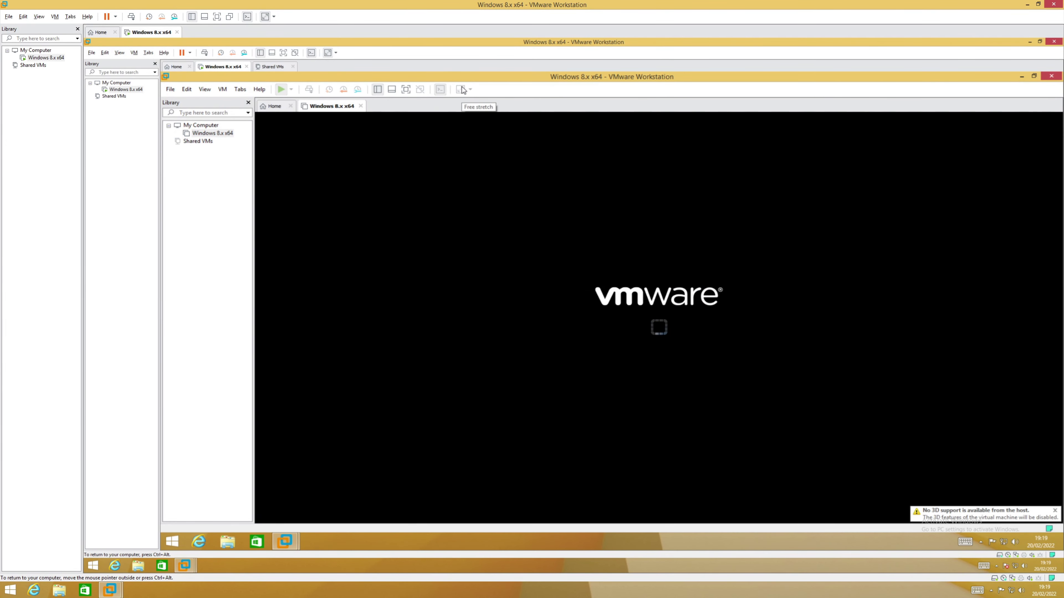